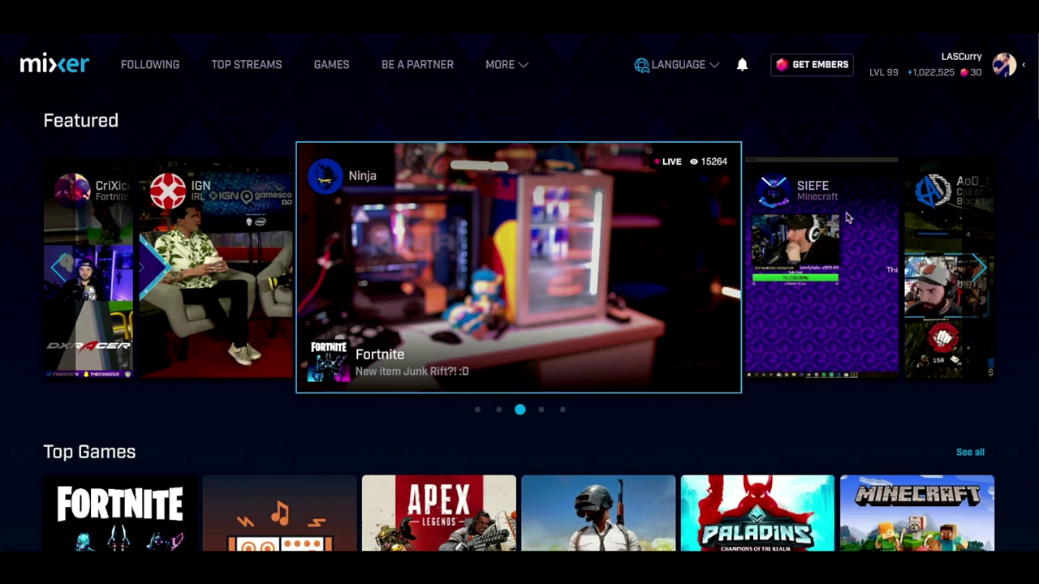
From the MORE menu, go to the Go Pro page offering Mixer Pro for $7.99.
left_click(522, 67)
left_click(522, 67)
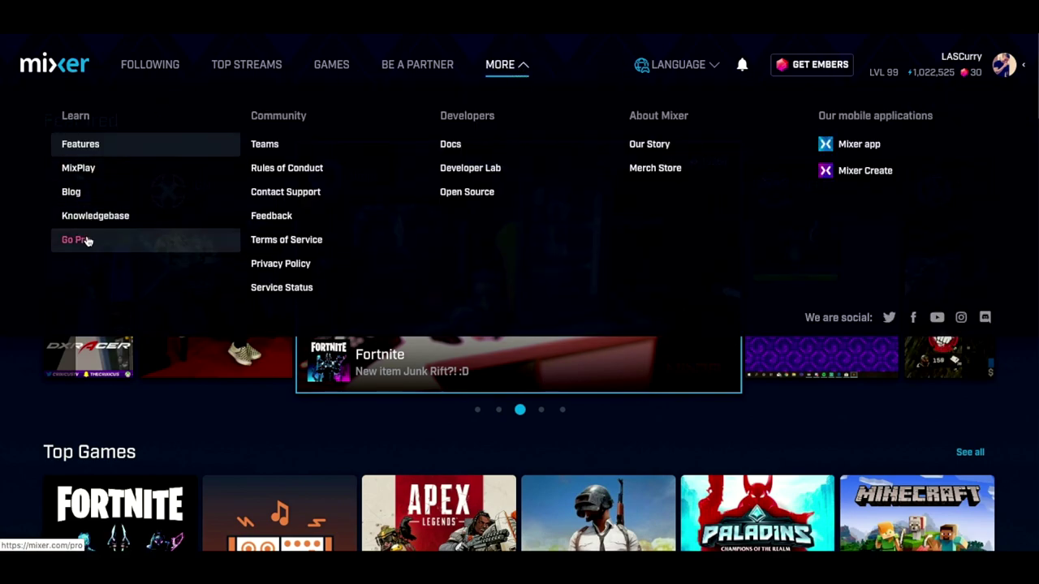
left_click(87, 241)
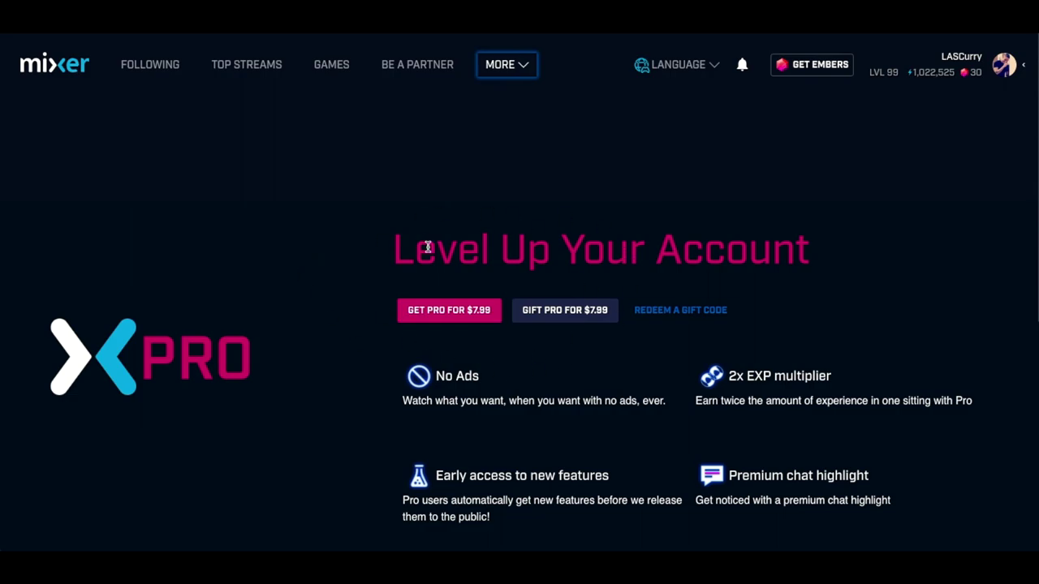
Buy Mixer Pro for $7.99, paying with PayPal.
left_click(458, 314)
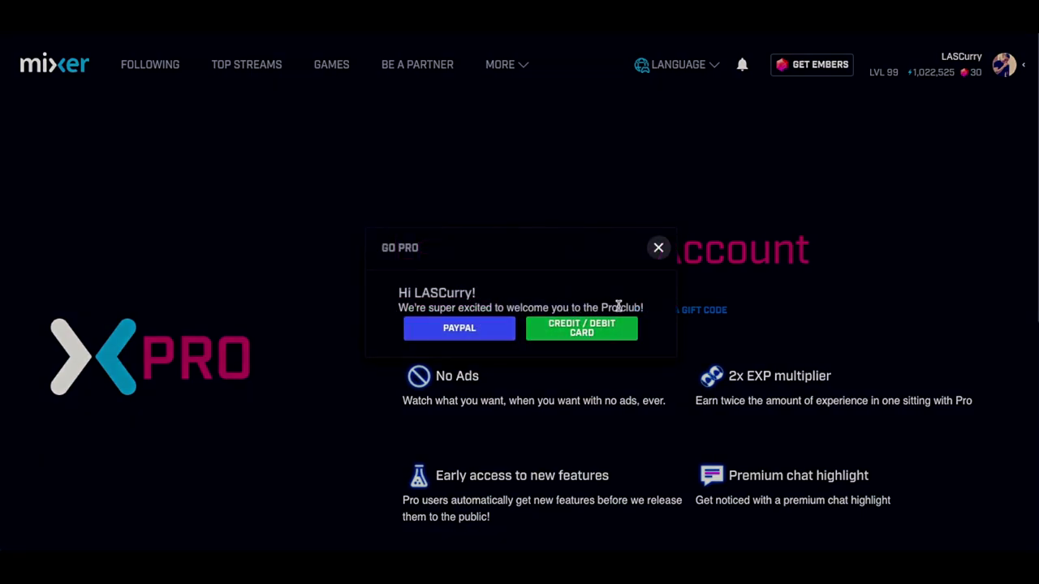
left_click(503, 335)
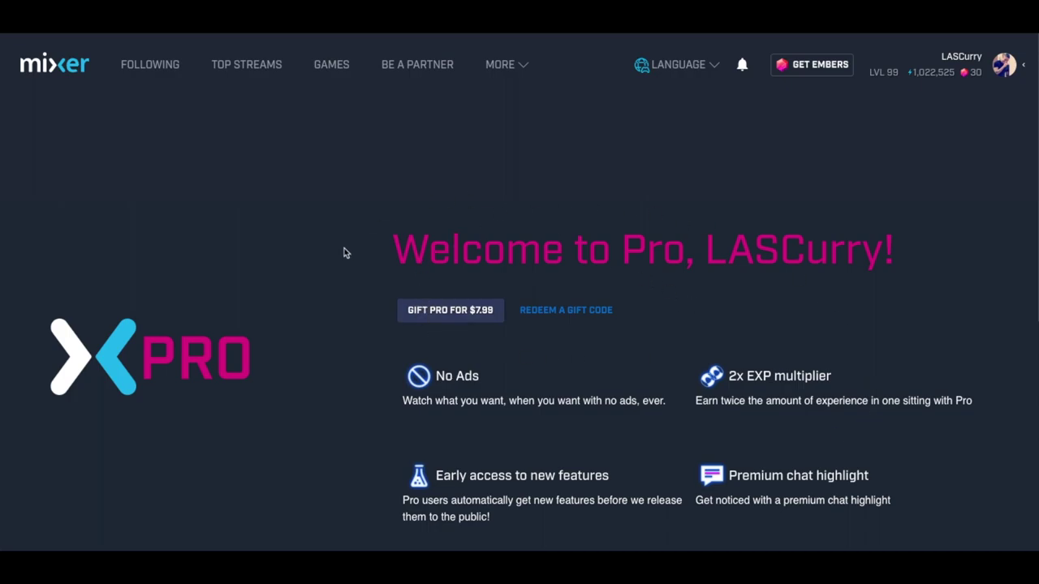
In the Broadcast Dashboard, enable 'Send my Mixer video feed to Lightstream Studio' and save.
left_click(1004, 69)
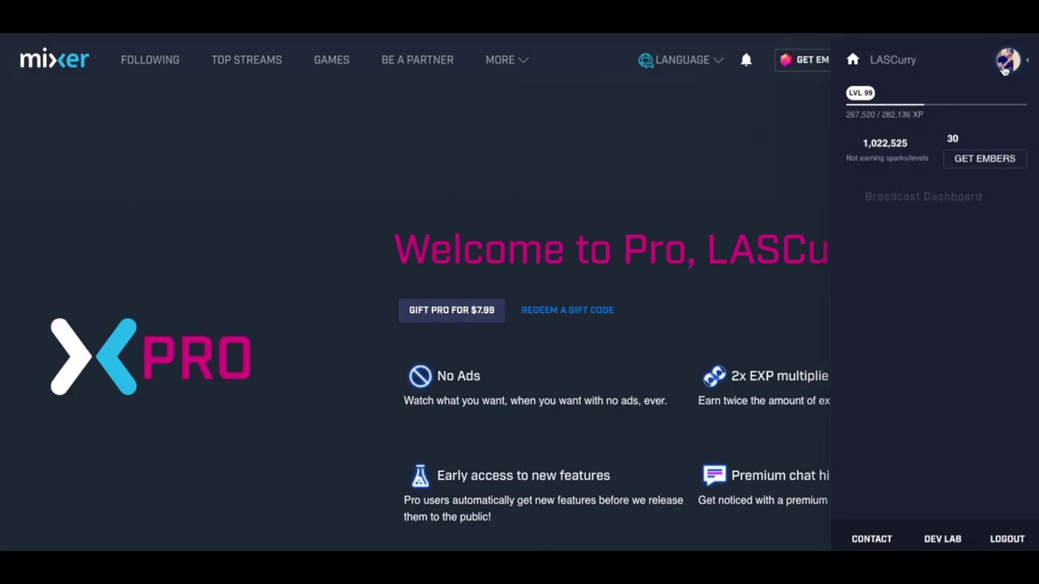
left_click(904, 194)
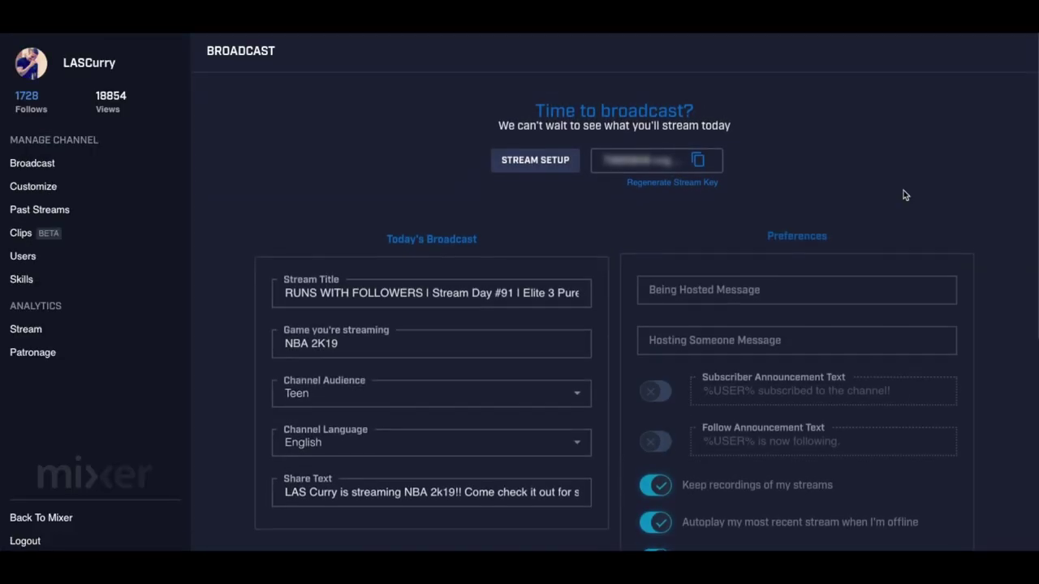
scroll(519, 198, "down", 2)
scroll(529, 196, "down", 4)
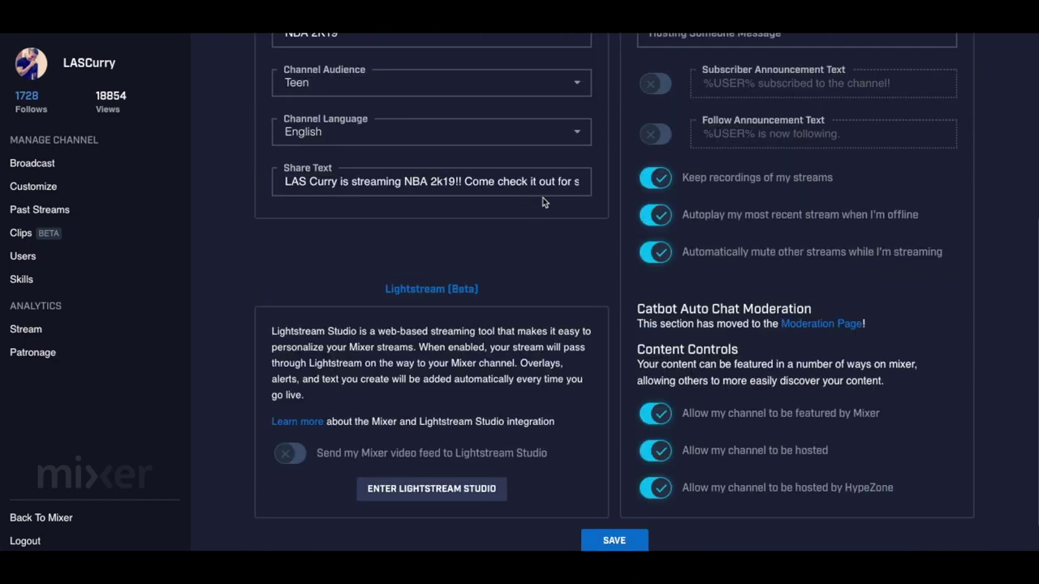
left_click_drag(386, 262, 501, 265)
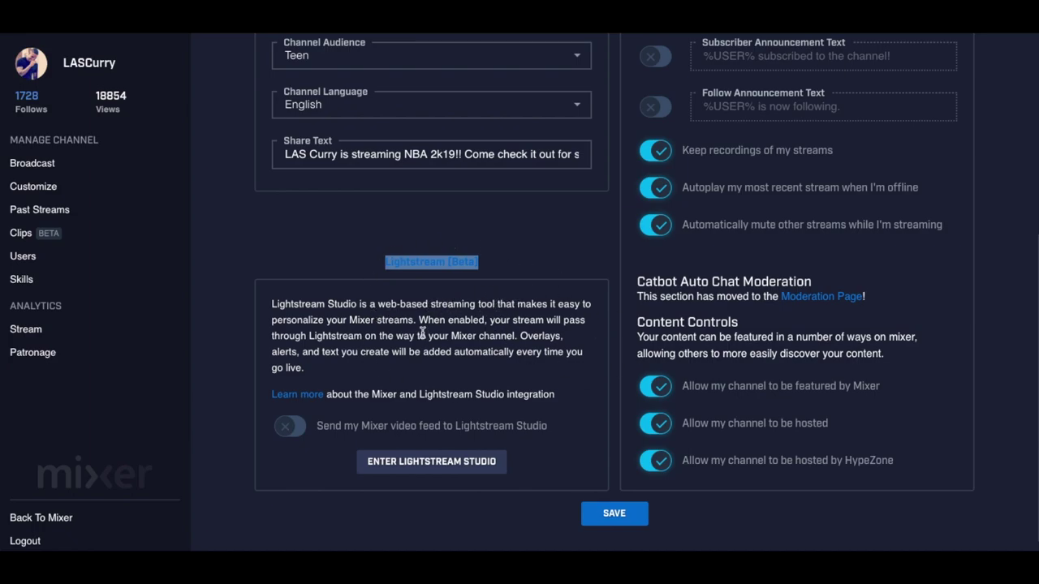
left_click(290, 428)
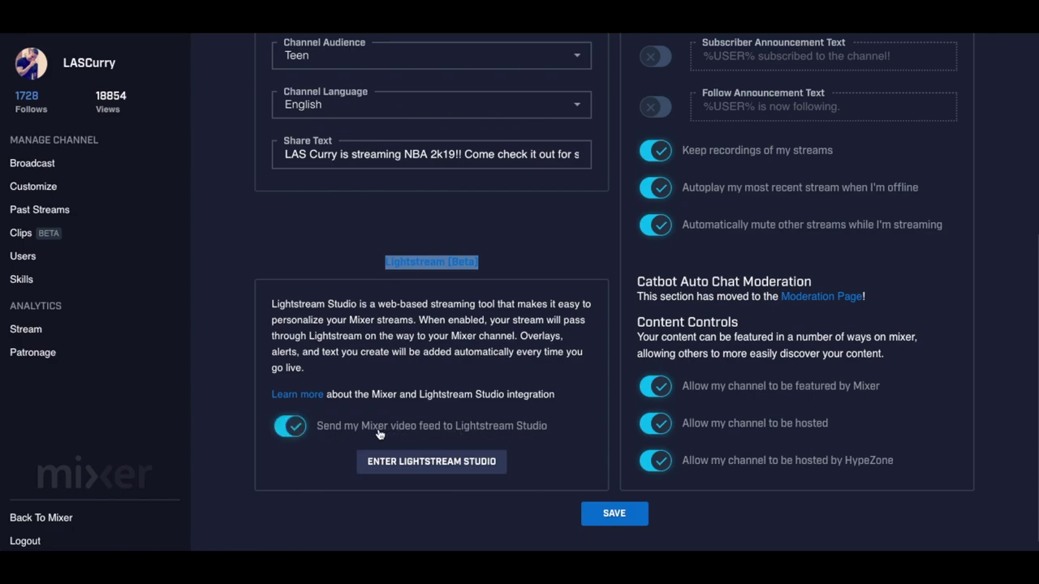
left_click(632, 519)
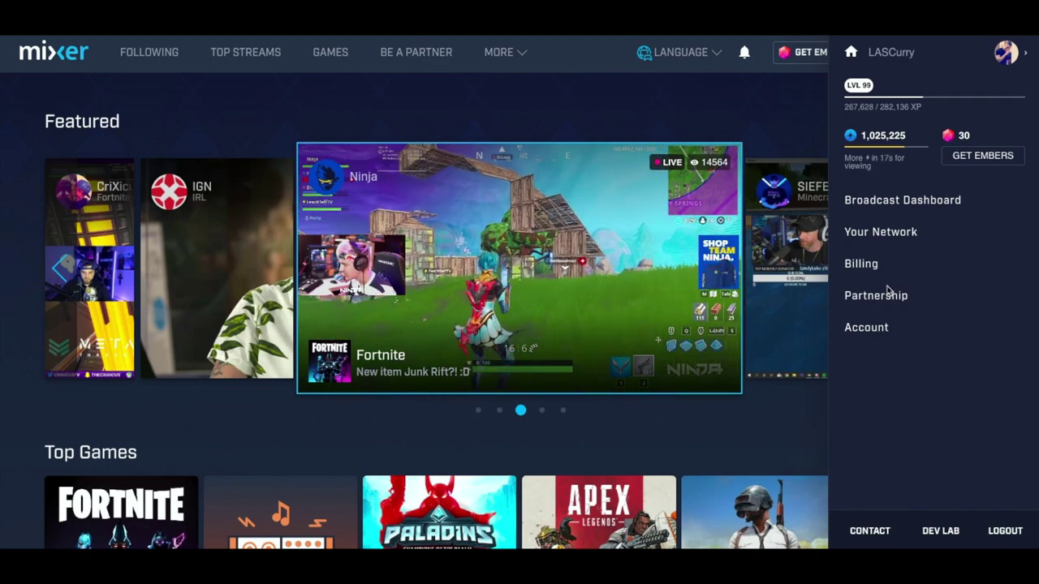
Launch Lightstream Studio from the Broadcast Dashboard, opening the project with the Mixer Feed layer.
left_click(913, 202)
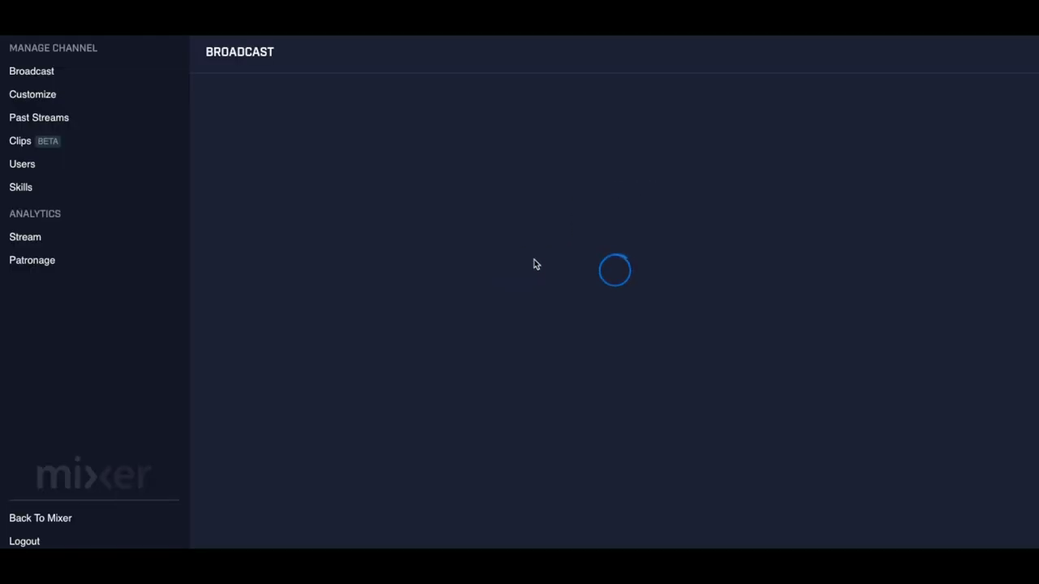
scroll(536, 273, "down", 5)
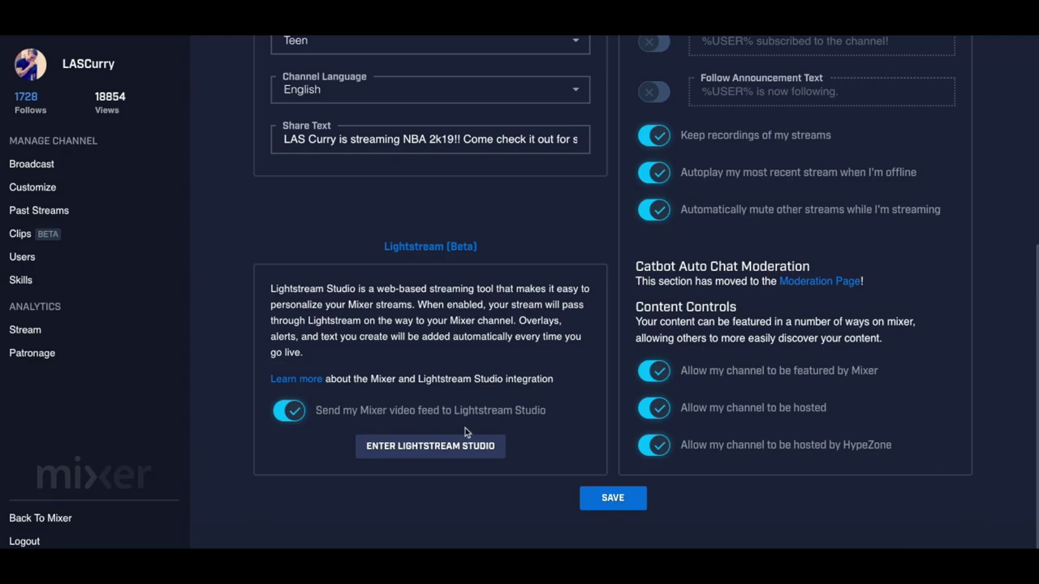
left_click(431, 447)
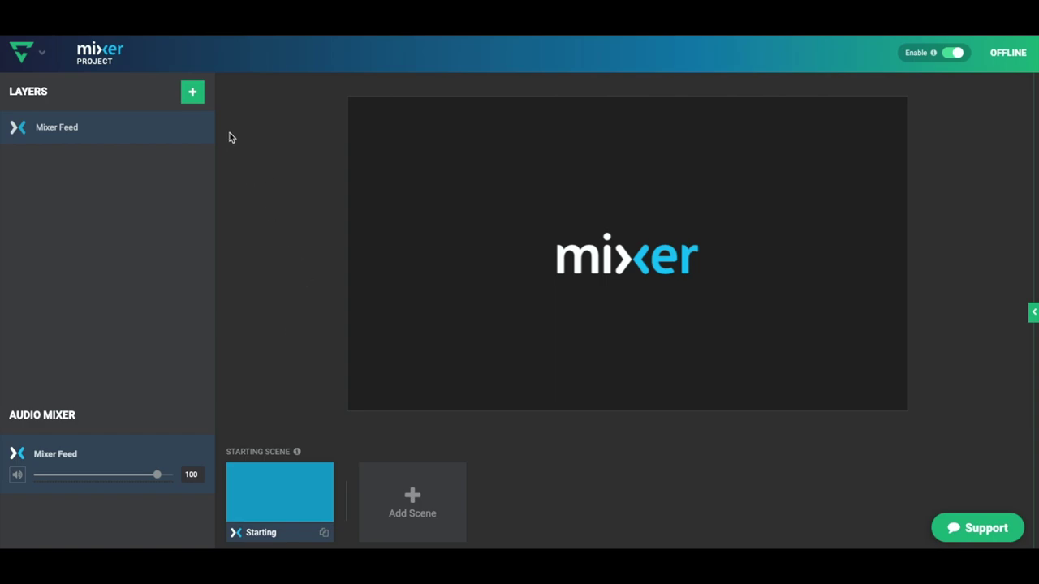
Add the basketball gameplay screenshot as an image layer above the Mixer Feed.
left_click(198, 95)
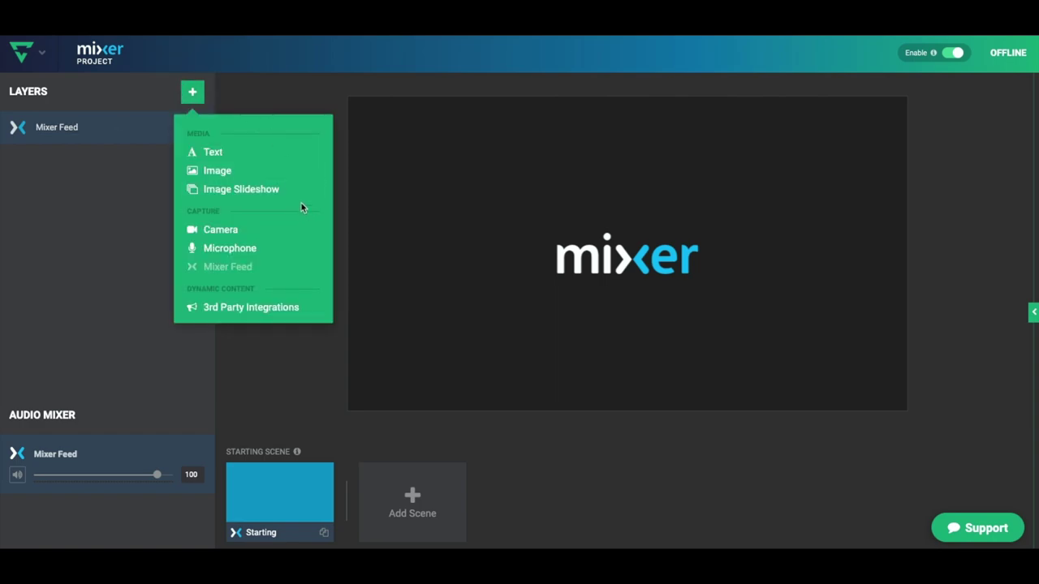
left_click(247, 172)
left_click(68, 288)
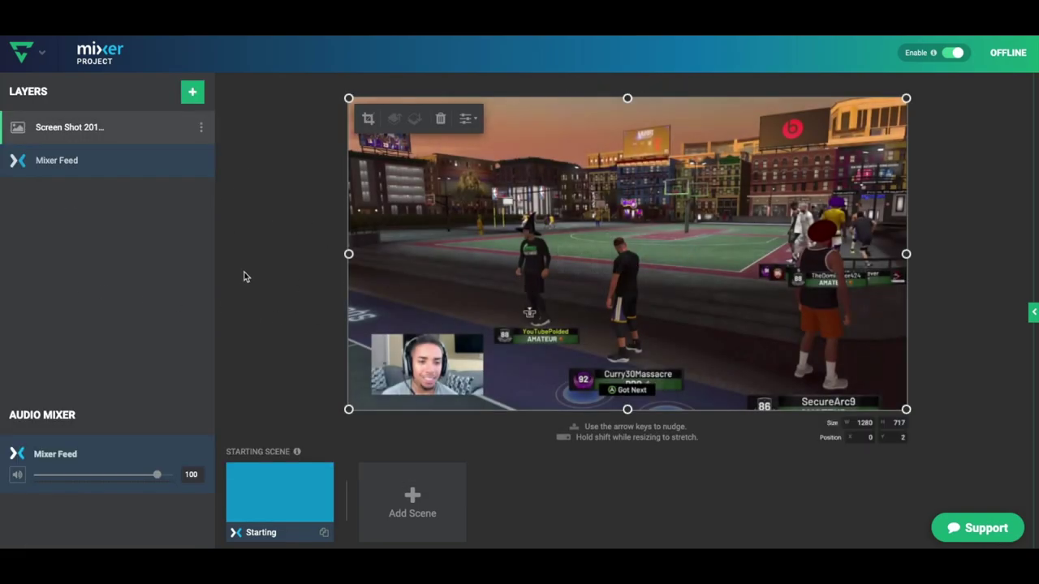
left_click(245, 277)
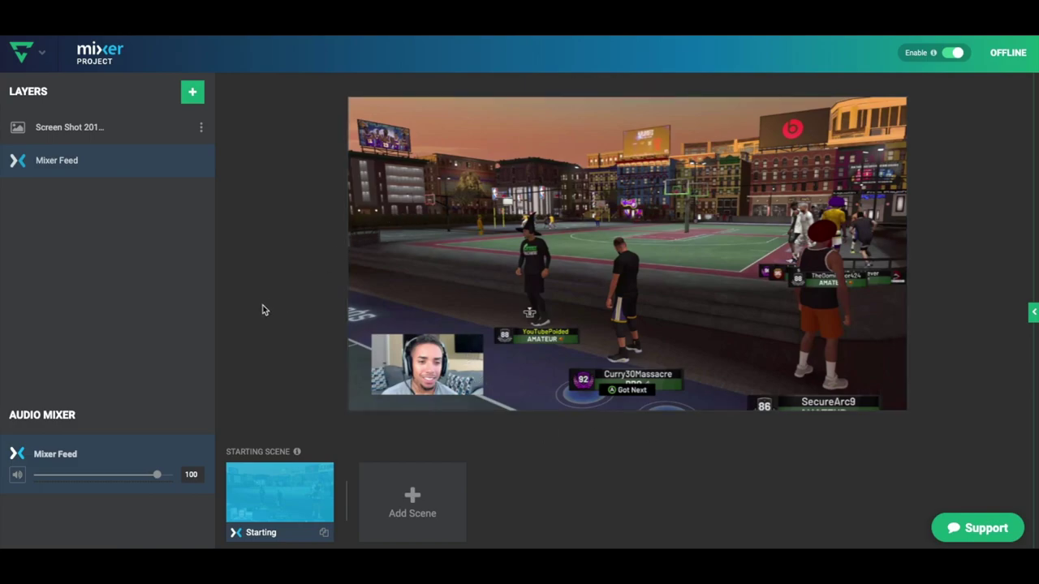
Add the Mixer_Lightstream_v4_2b.png overlay from the Mixer Overlays library as an image layer.
left_click(193, 94)
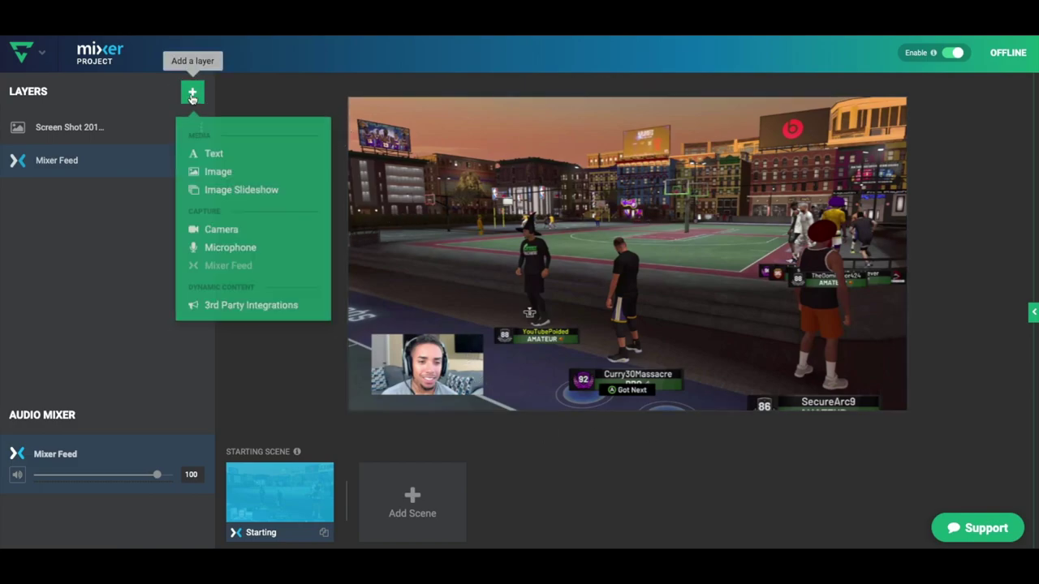
left_click(235, 172)
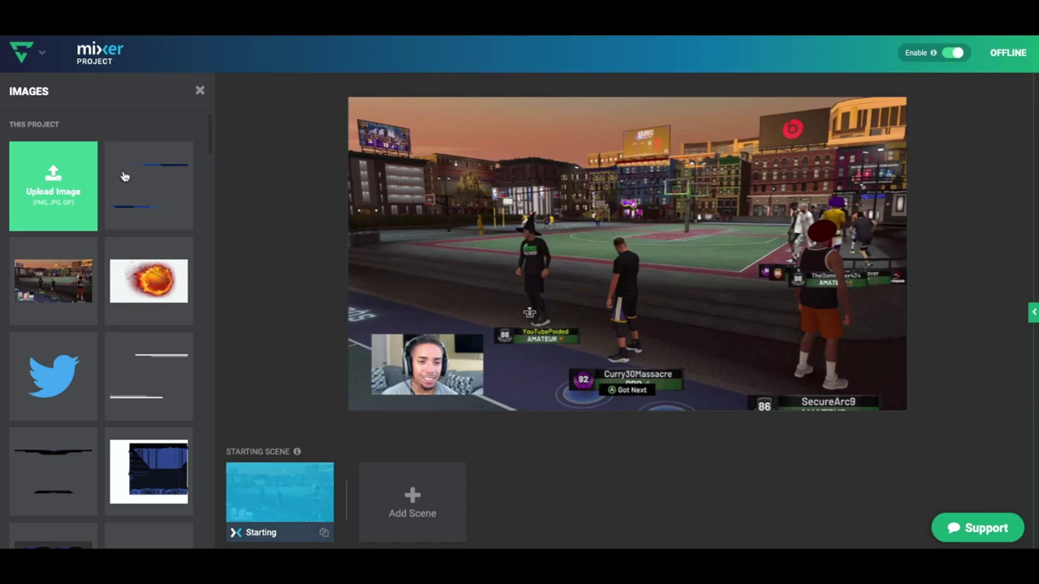
mouse_move(186, 174)
scroll(184, 175, "down", 2)
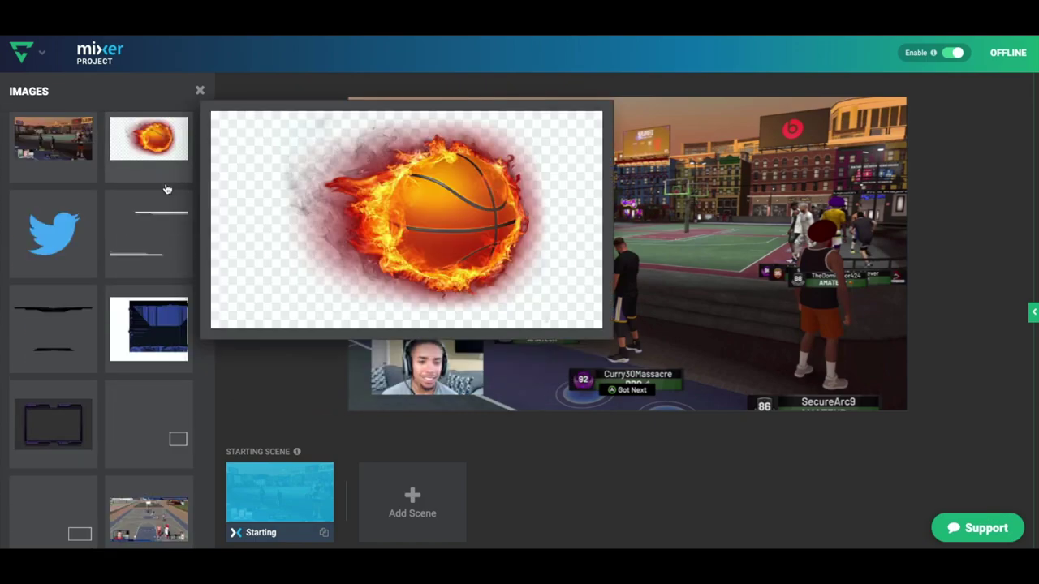
scroll(160, 242, "down", 10)
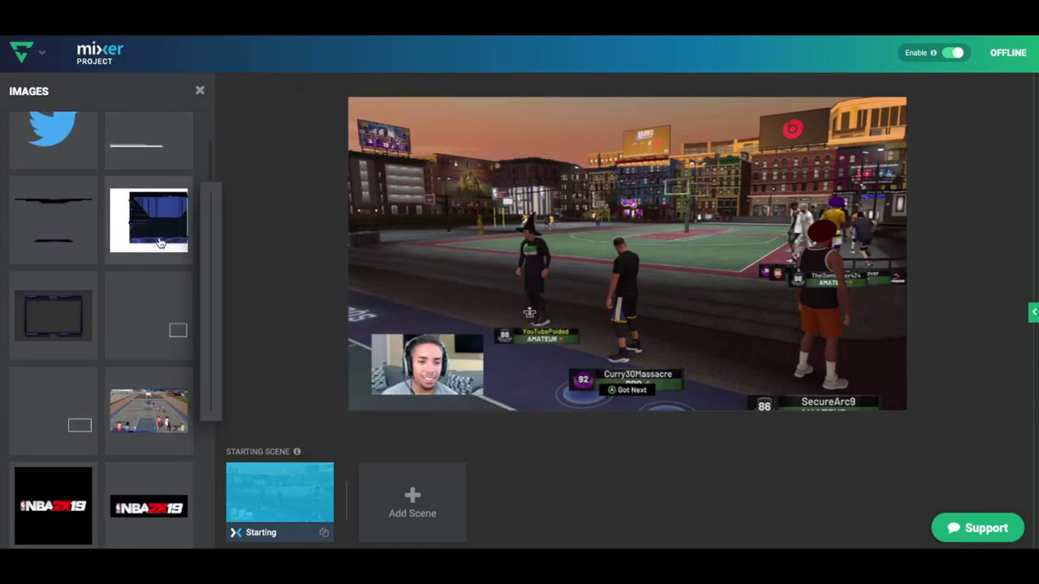
scroll(160, 243, "down", 15)
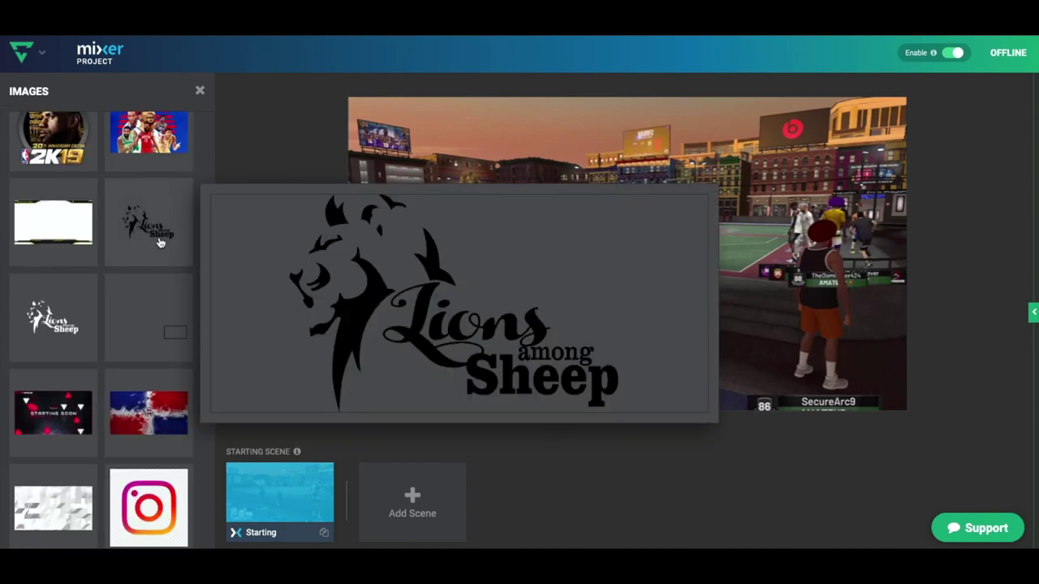
scroll(160, 246, "down", 5)
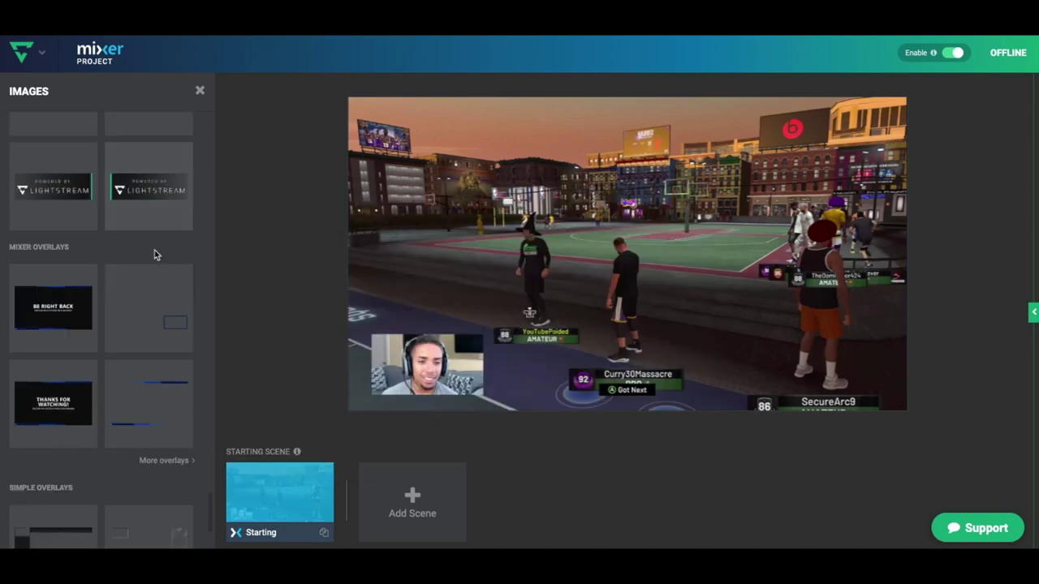
left_click(163, 458)
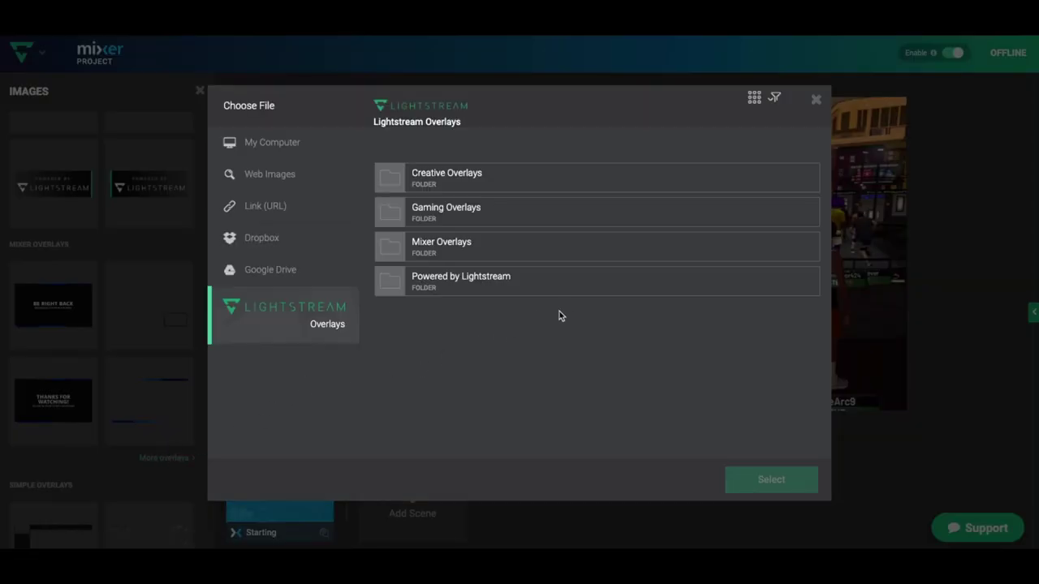
left_click(528, 254)
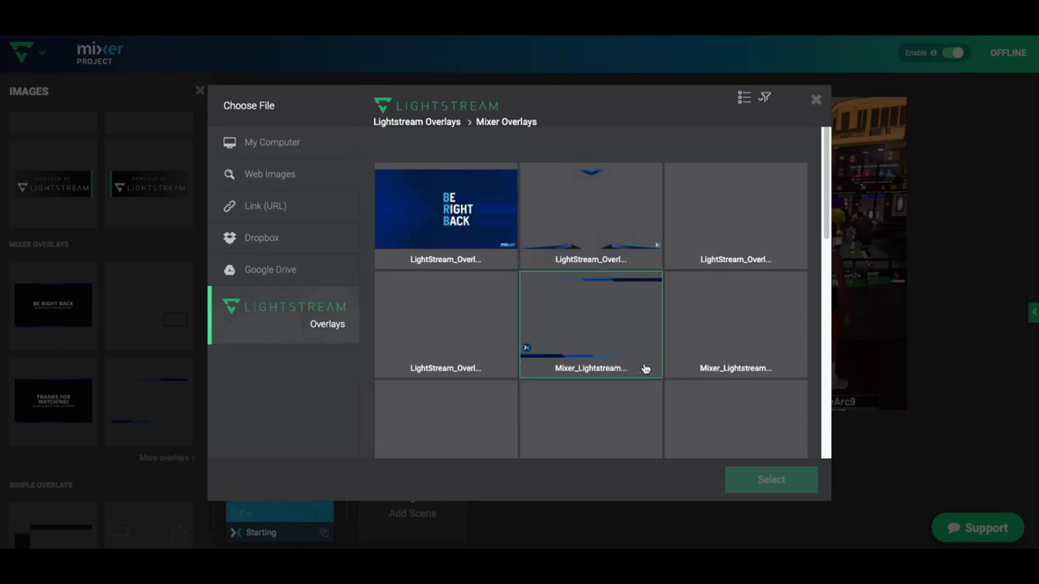
scroll(643, 357, "down", 5)
scroll(639, 346, "down", 5)
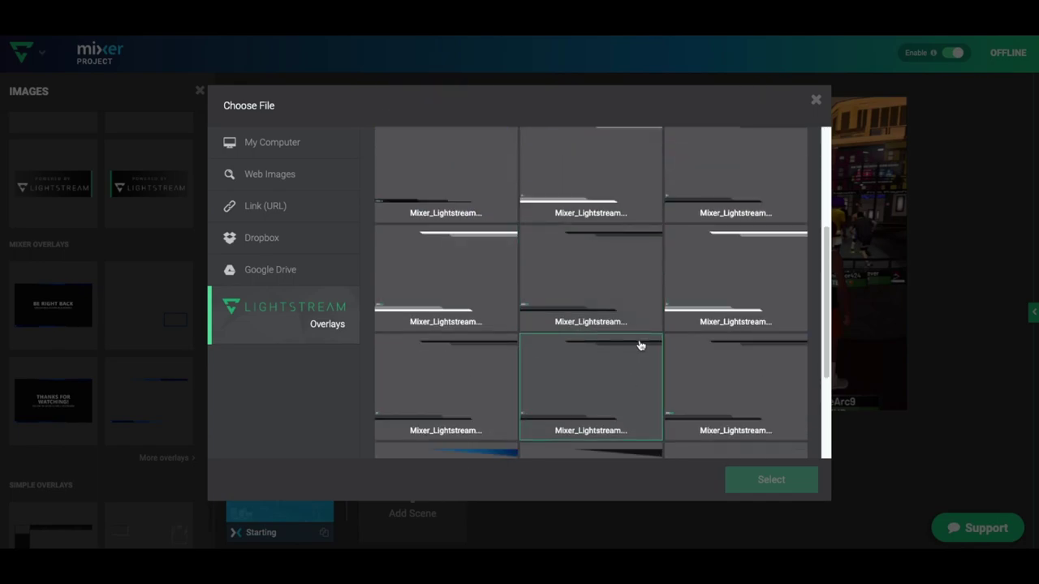
left_click(486, 303)
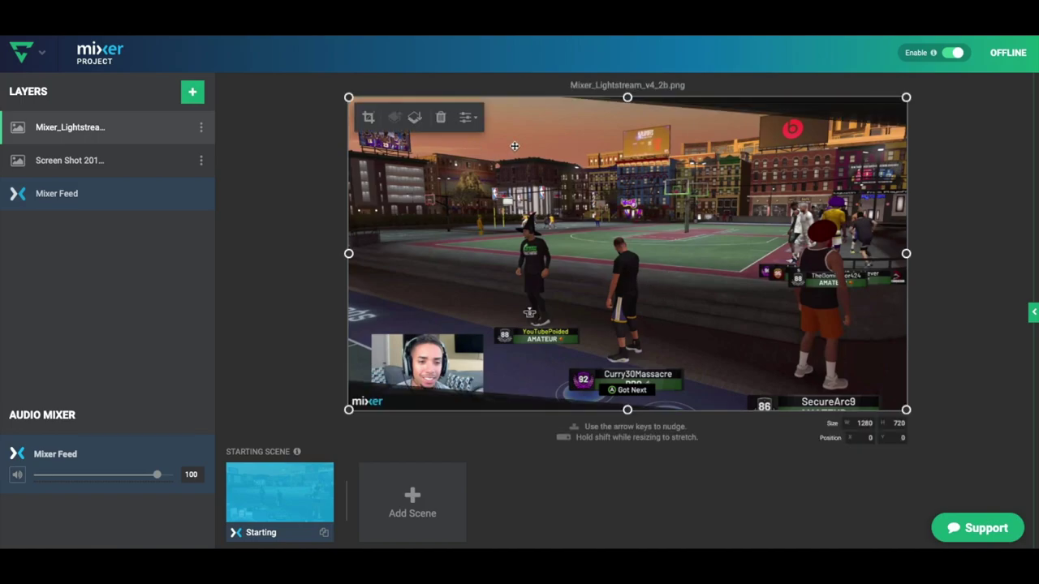
Stretch the Mixer overlay to fill the canvas at 1347 × 758, position -21, 0.
left_click_drag(903, 98, 926, 102)
left_click_drag(783, 182, 784, 177)
left_click_drag(349, 420, 339, 428)
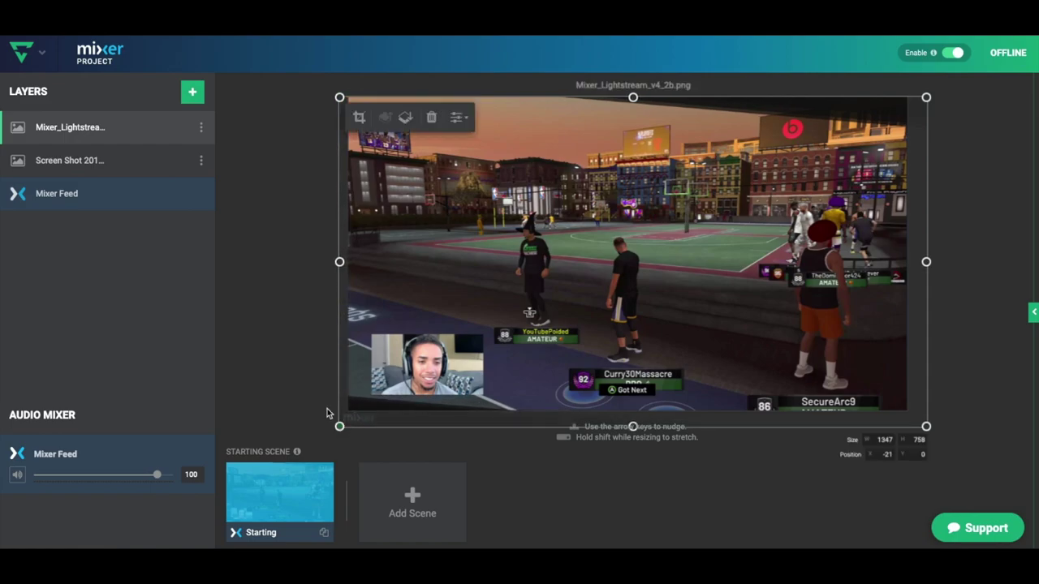
left_click(284, 330)
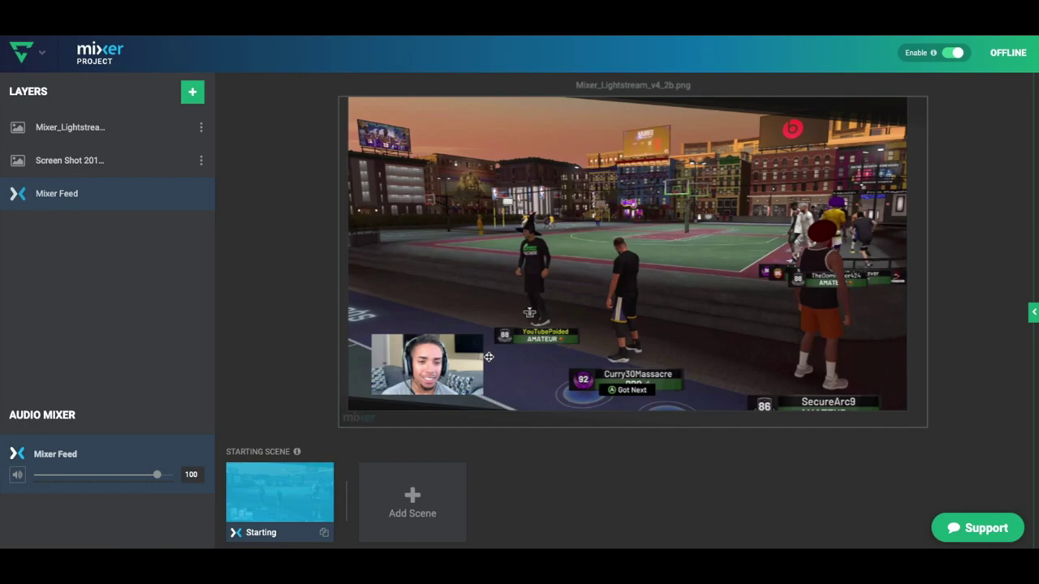
Add the Mixer webcam frame overlay as a new image layer.
left_click(192, 92)
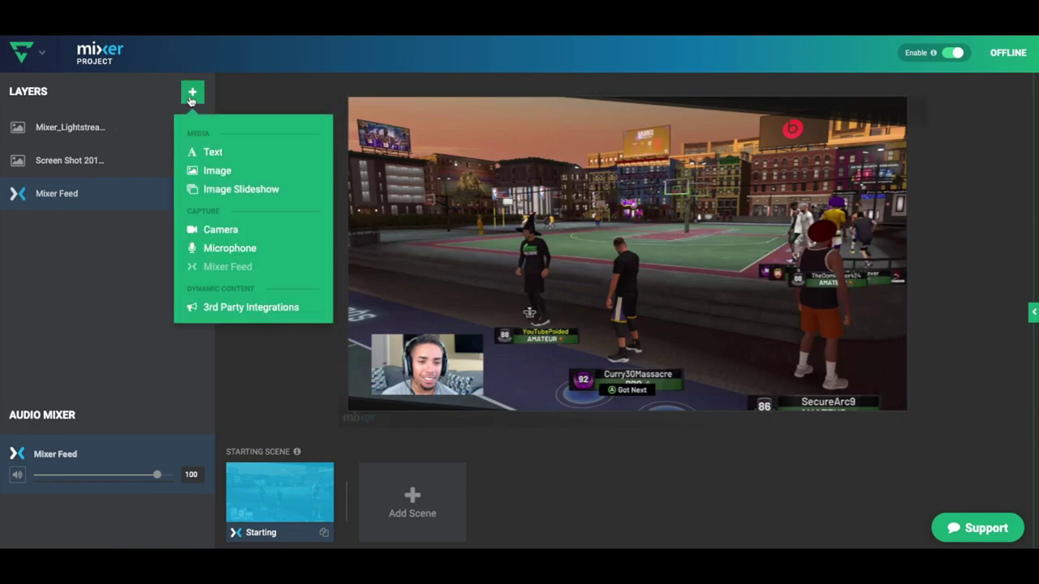
left_click(218, 172)
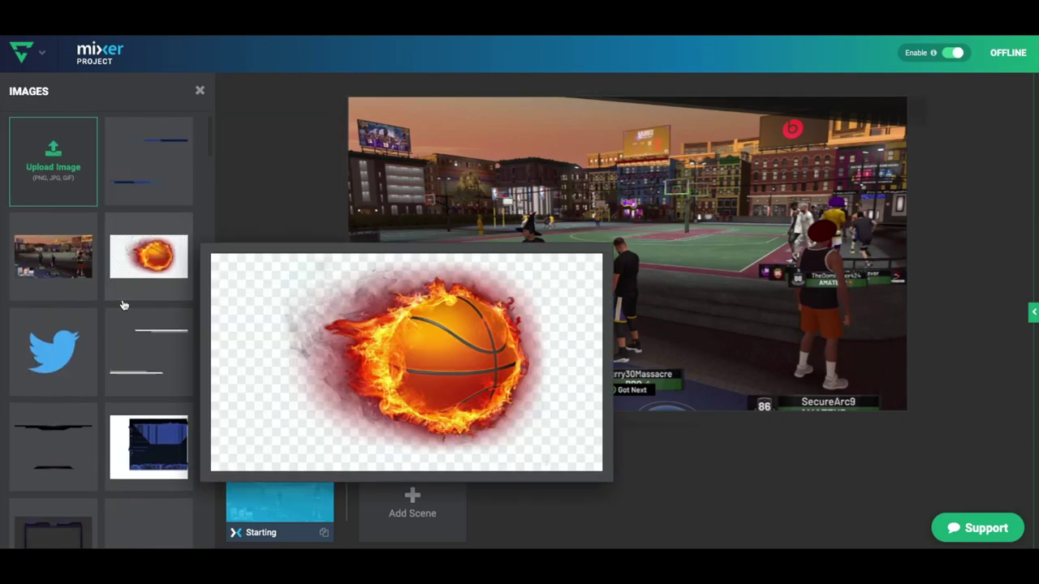
scroll(126, 308, "down", 10)
scroll(137, 322, "down", 10)
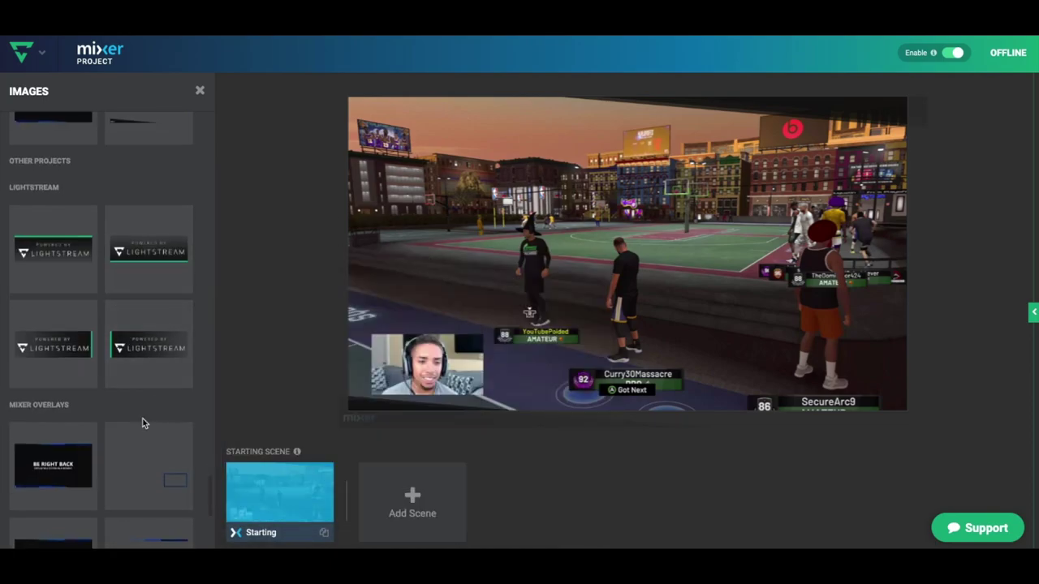
scroll(143, 422, "down", 5)
left_click(167, 216)
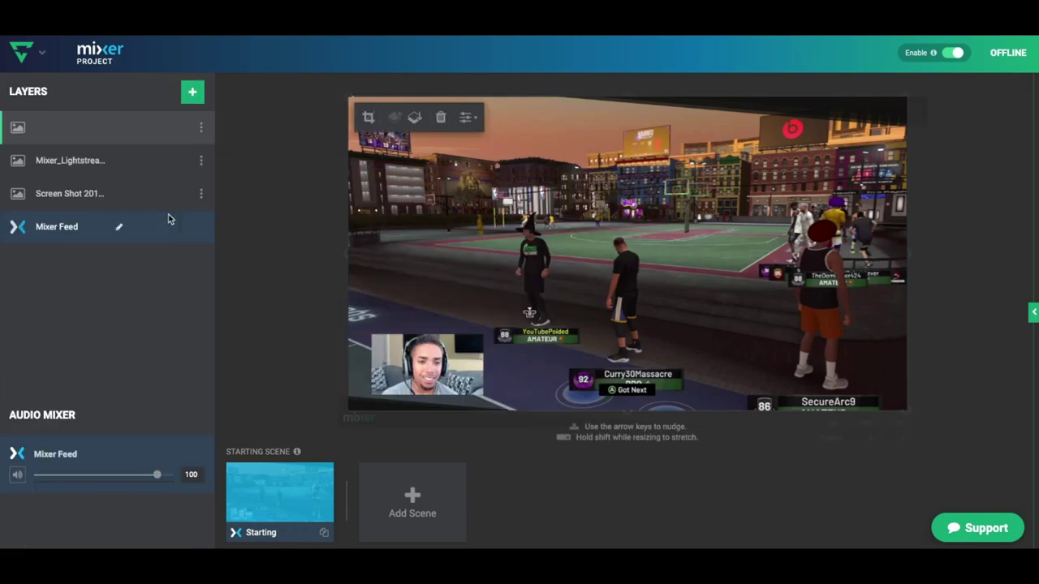
Shrink and move the webcam frame to fit snugly around the lower-left facecam.
left_click_drag(798, 354, 433, 345)
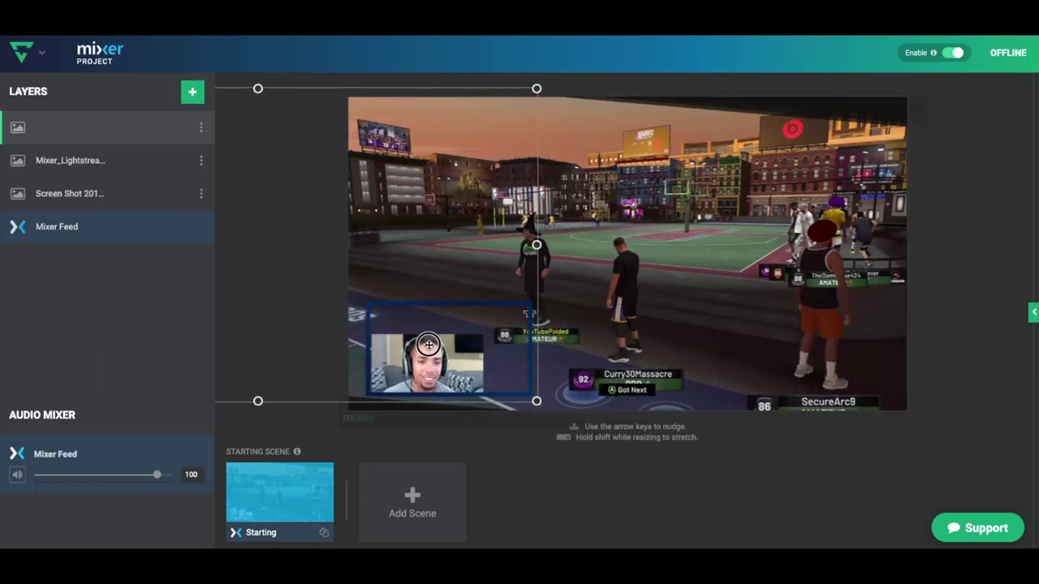
left_click_drag(538, 94, 435, 146)
left_click_drag(397, 328, 465, 333)
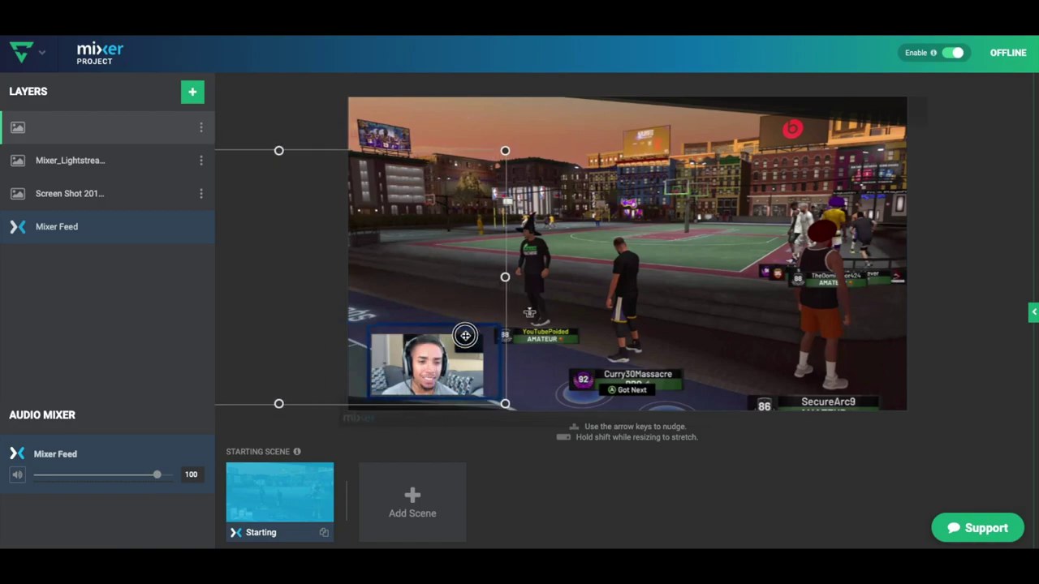
left_click_drag(505, 147, 461, 177)
left_click_drag(433, 322, 454, 320)
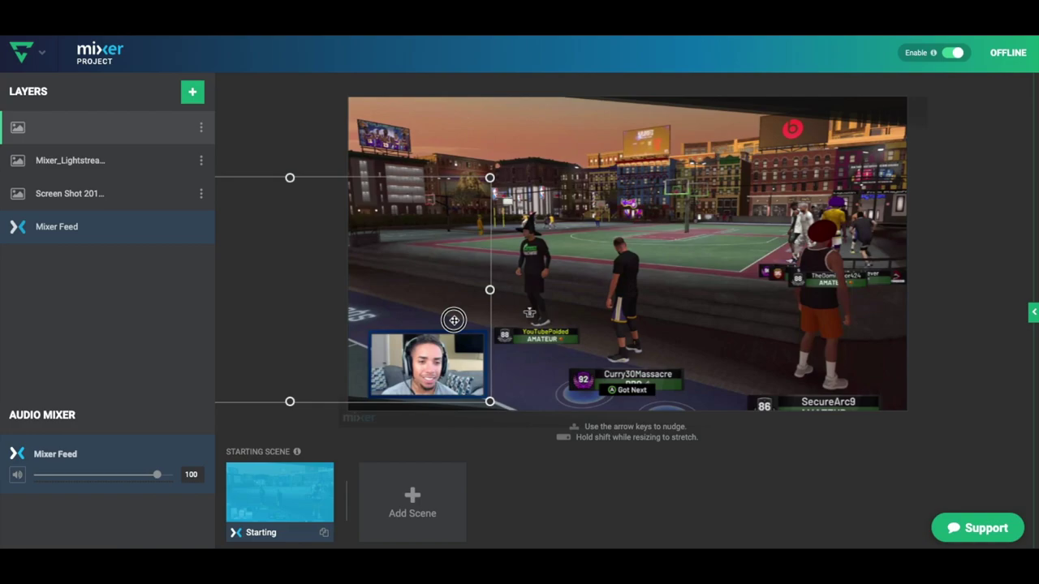
left_click(289, 114)
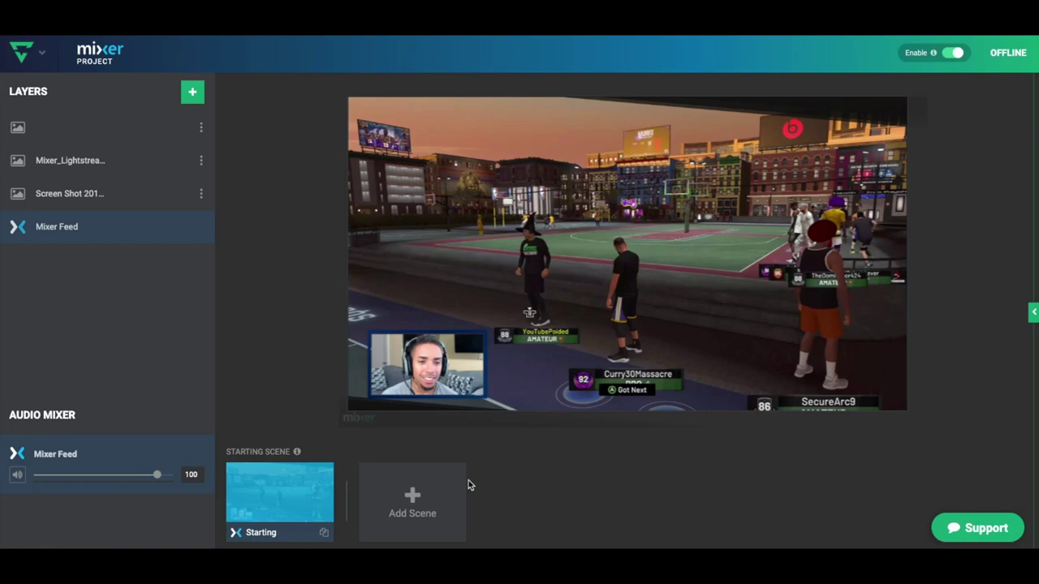
Add Scene 2 holding the Be Right Back Mixer overlay image, then return to Starting.
left_click(414, 502)
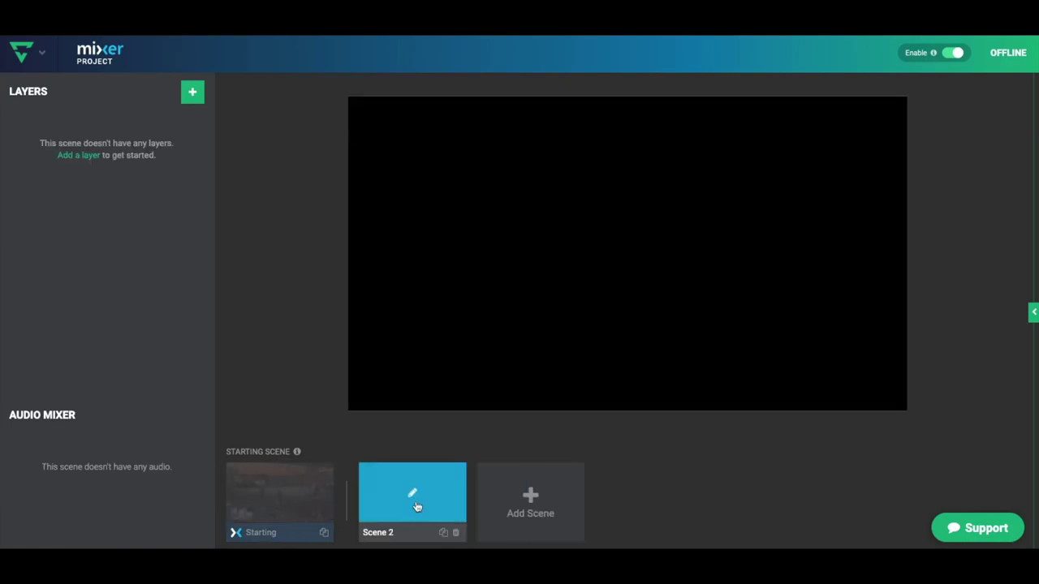
left_click(196, 101)
left_click(220, 170)
mouse_move(114, 307)
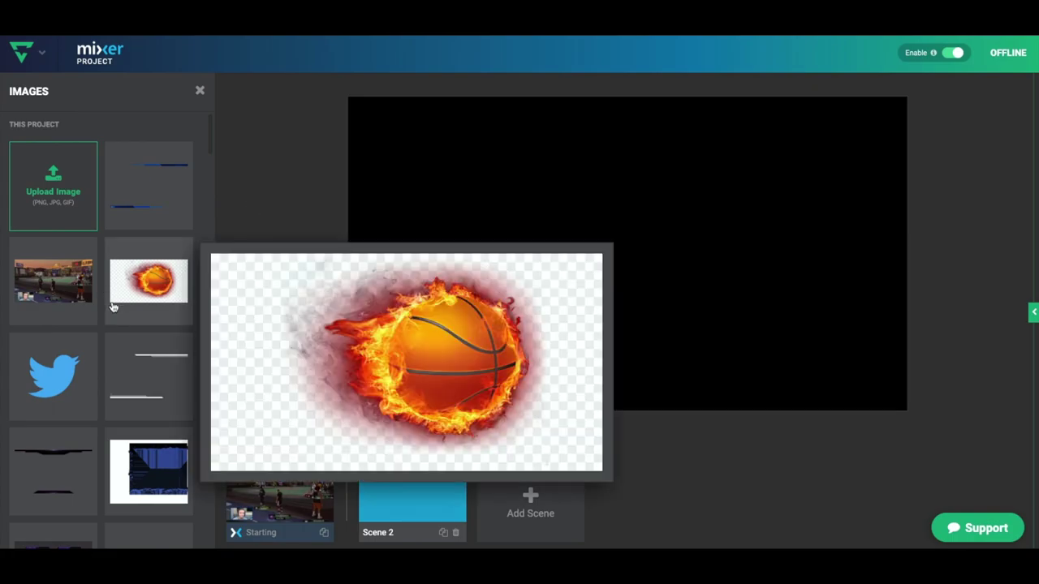
scroll(114, 307, "down", 15)
scroll(104, 308, "down", 15)
scroll(109, 318, "down", 10)
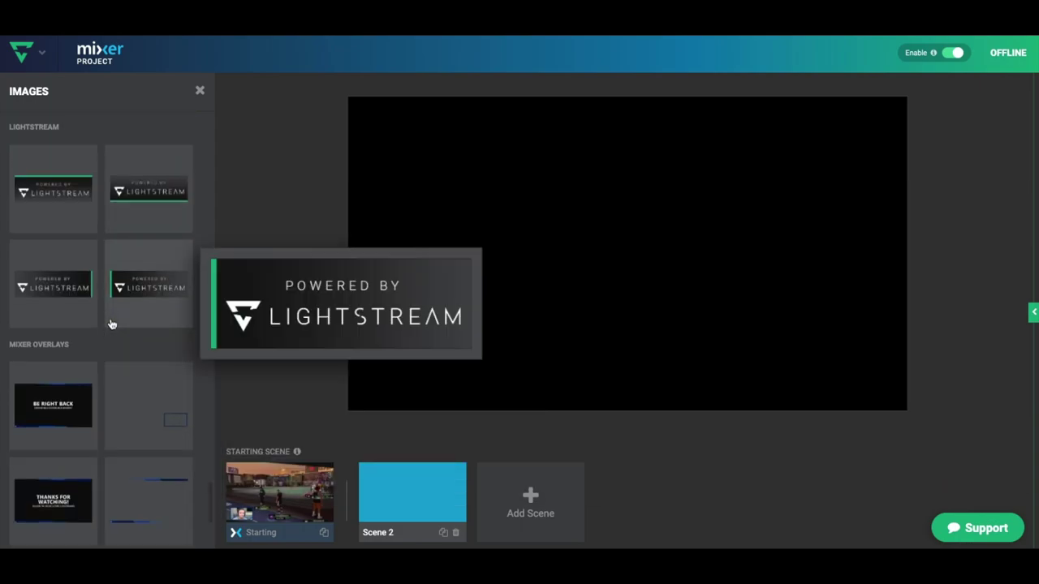
mouse_move(55, 420)
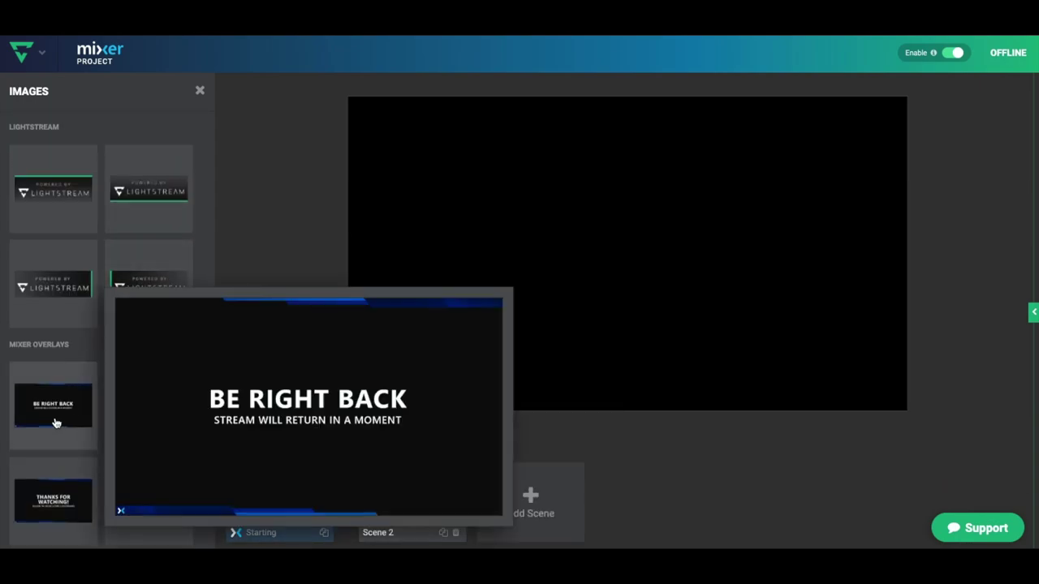
left_click(55, 422)
left_click(1001, 372)
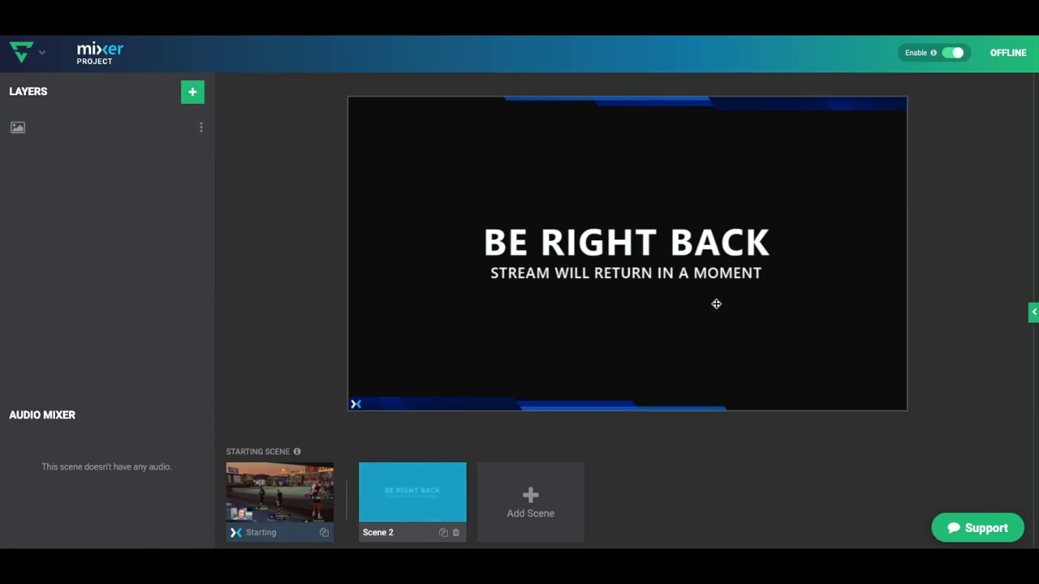
left_click(297, 519)
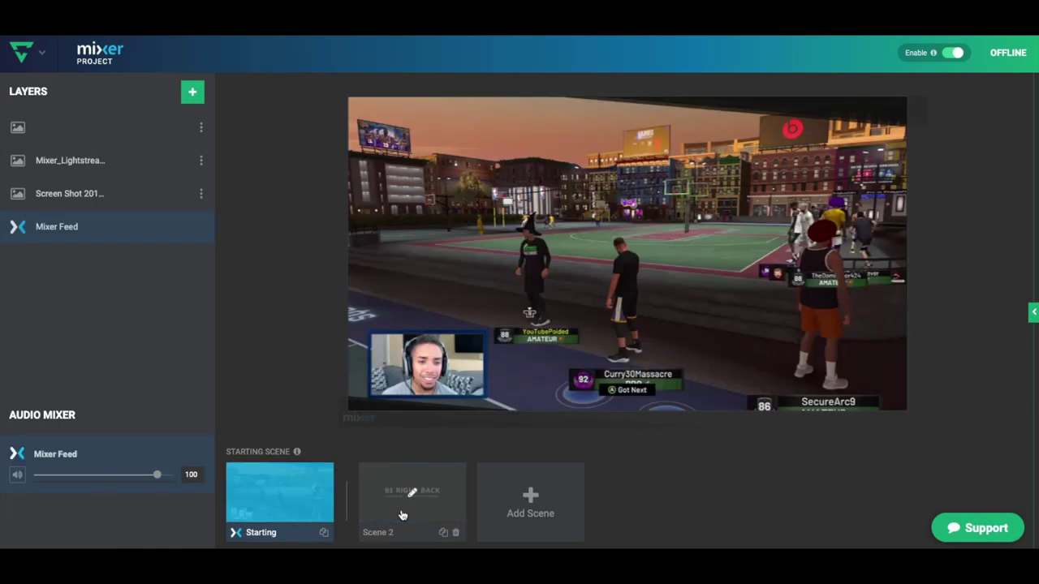